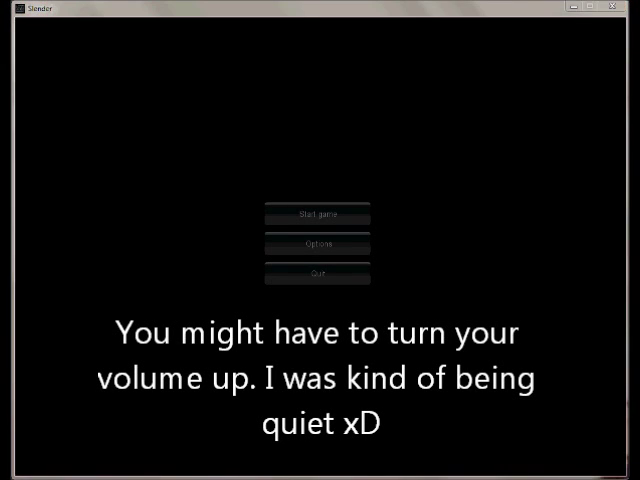
pyautogui.click(44, 12)
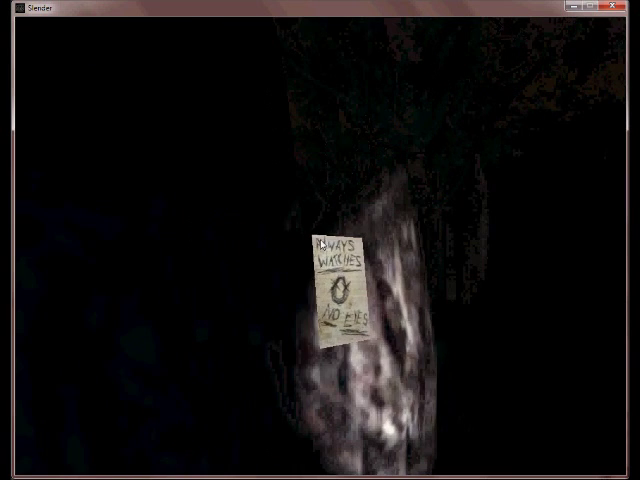
pyautogui.click(322, 243)
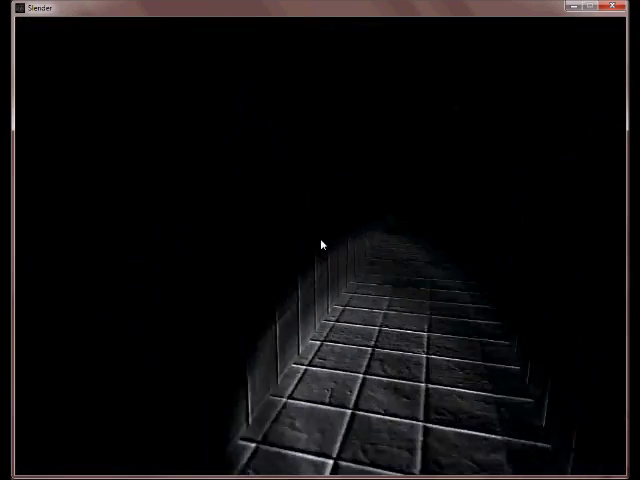
pyautogui.press('w')
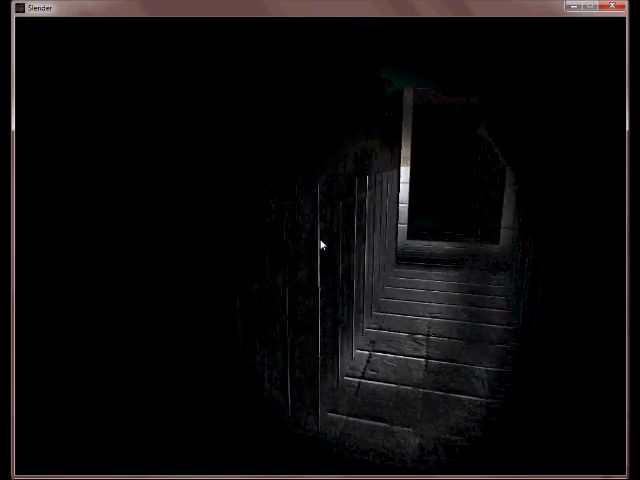
pyautogui.press('w')
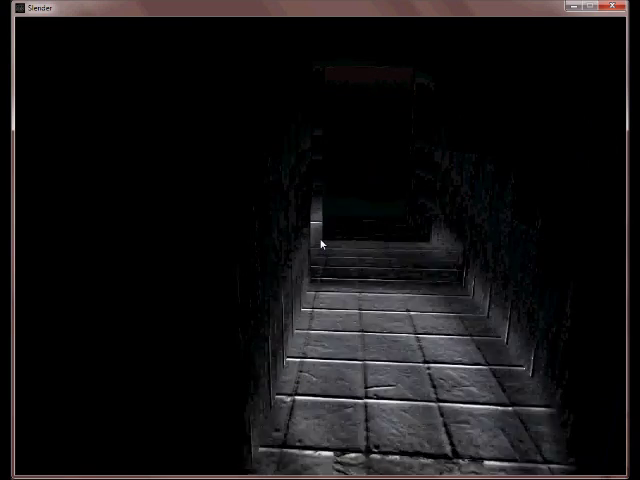
pyautogui.press('w')
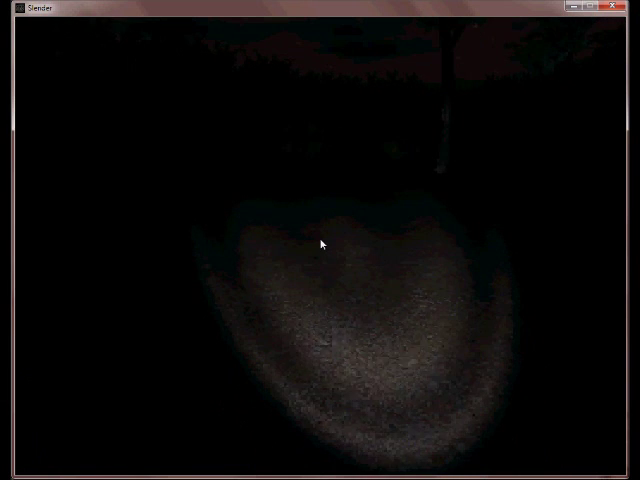
pyautogui.press('w')
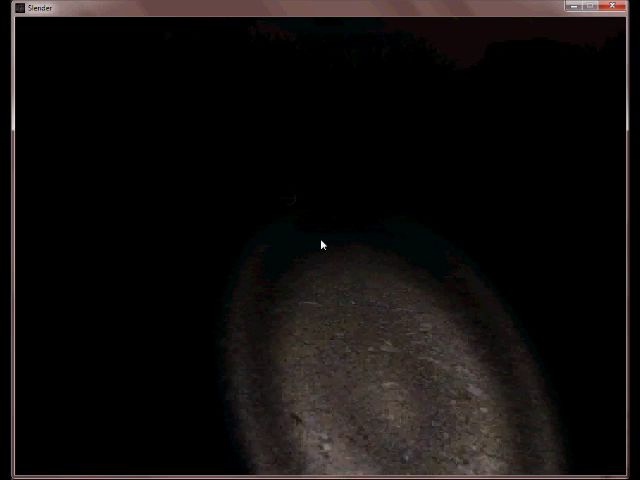
pyautogui.press('w')
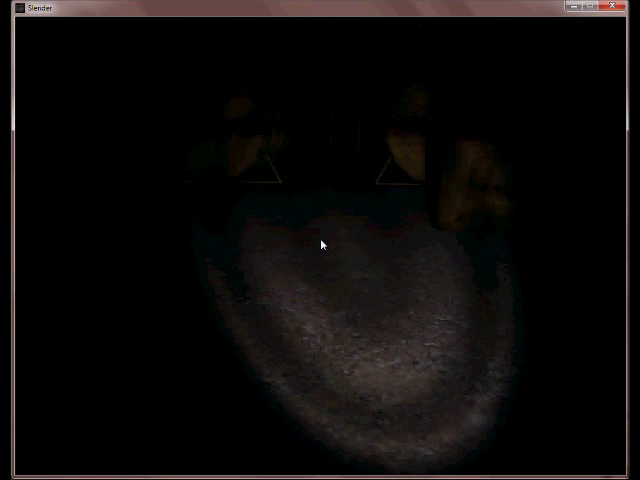
pyautogui.press('w')
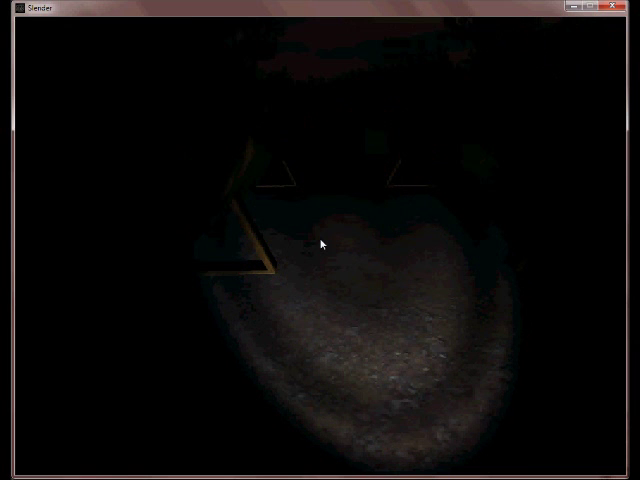
pyautogui.press('w')
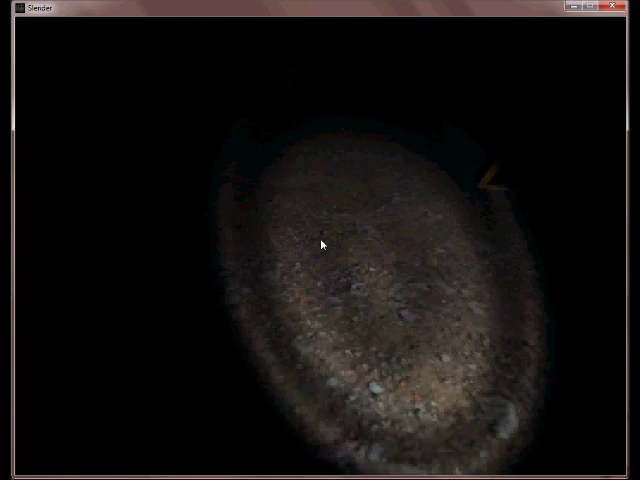
pyautogui.press('w')
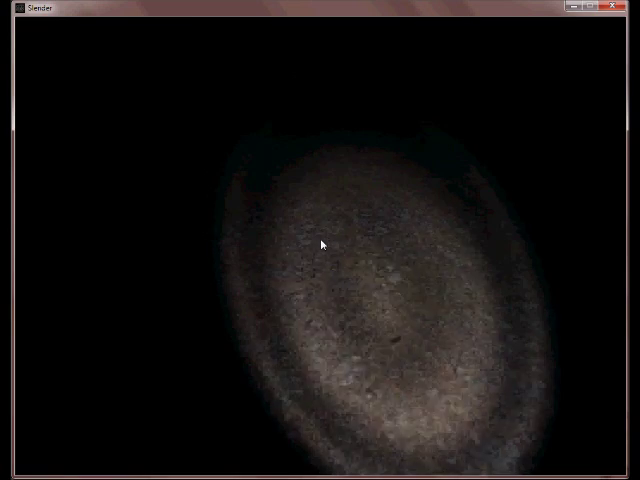
pyautogui.press('w')
pyautogui.press('w')
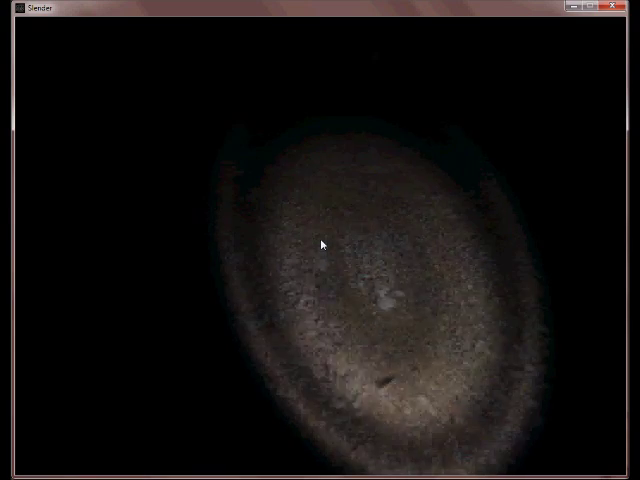
pyautogui.press('w')
pyautogui.press('w')
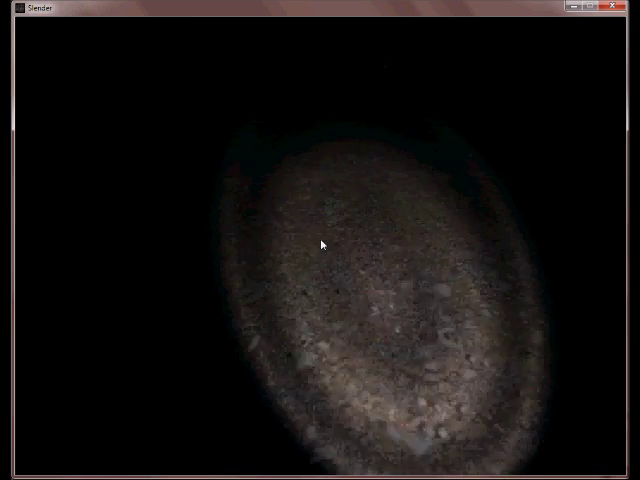
pyautogui.press('w')
pyautogui.press('w')
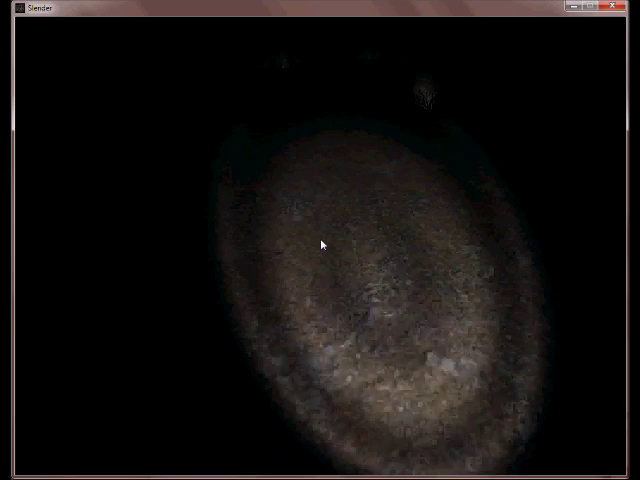
pyautogui.press('w')
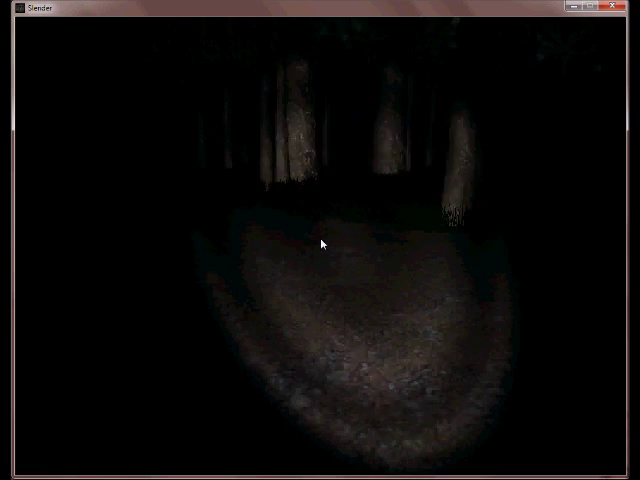
pyautogui.press('w')
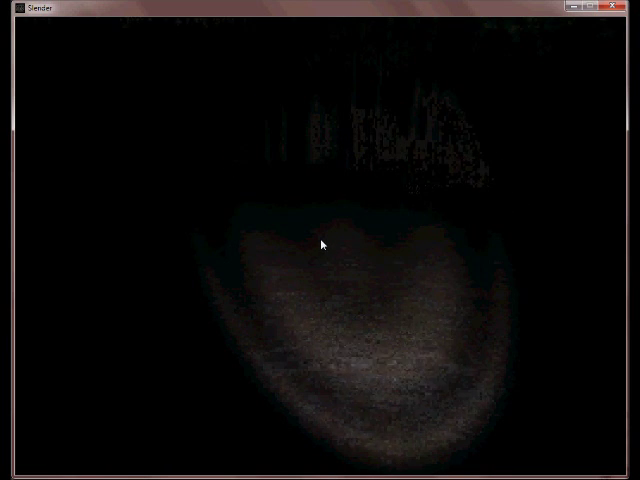
pyautogui.press('w')
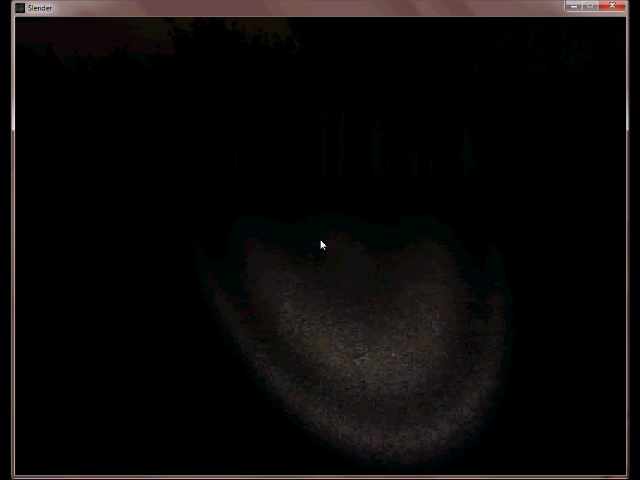
pyautogui.press('w')
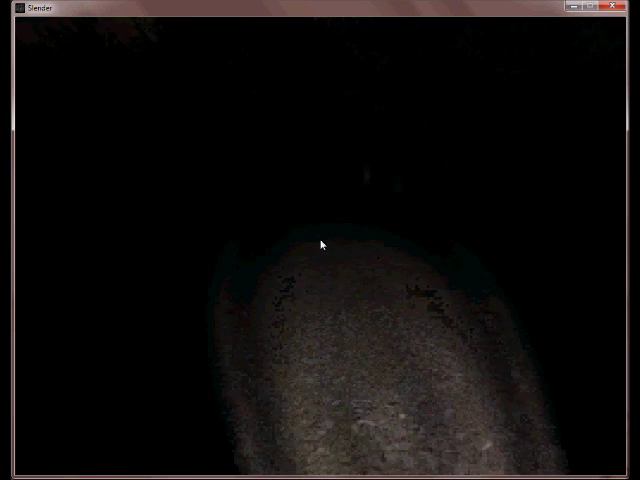
pyautogui.press('w')
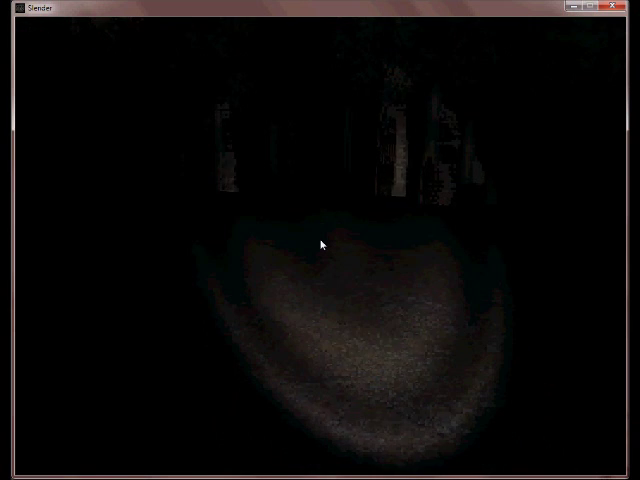
pyautogui.press('w')
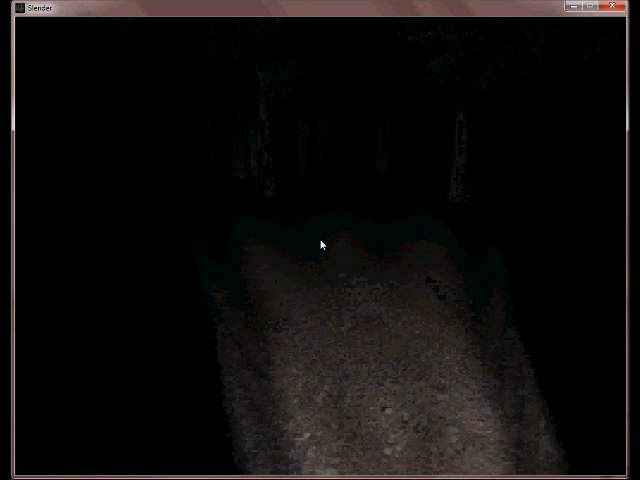
pyautogui.press('w')
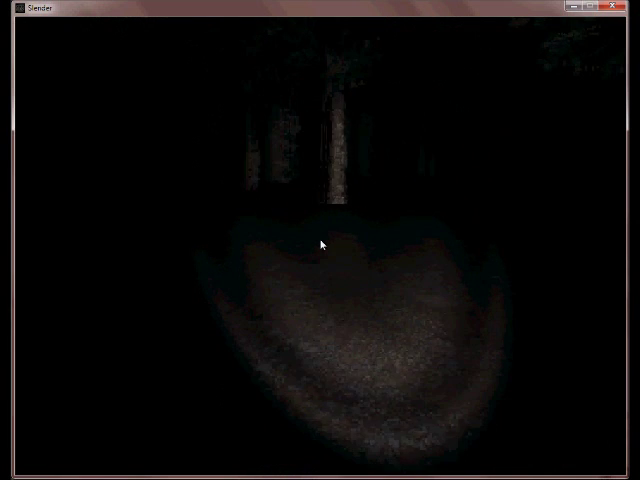
pyautogui.press('w')
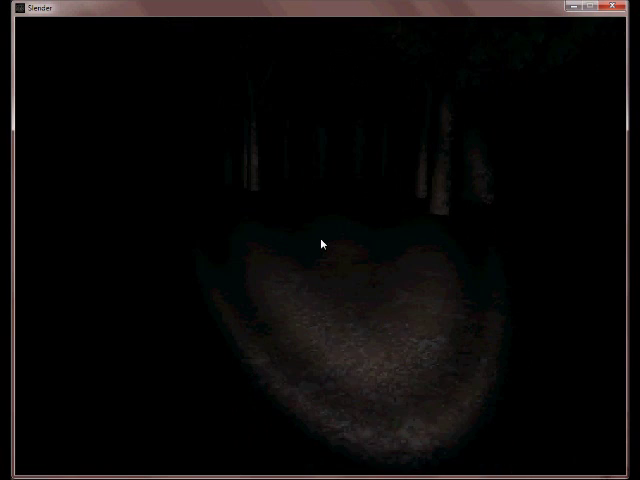
pyautogui.press('w')
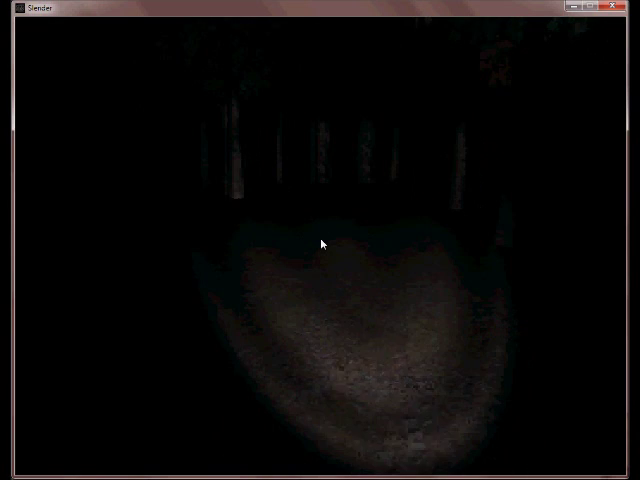
pyautogui.press('w')
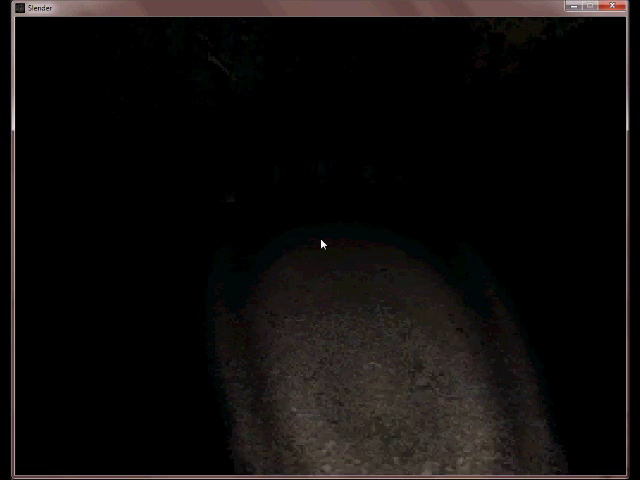
pyautogui.press('w')
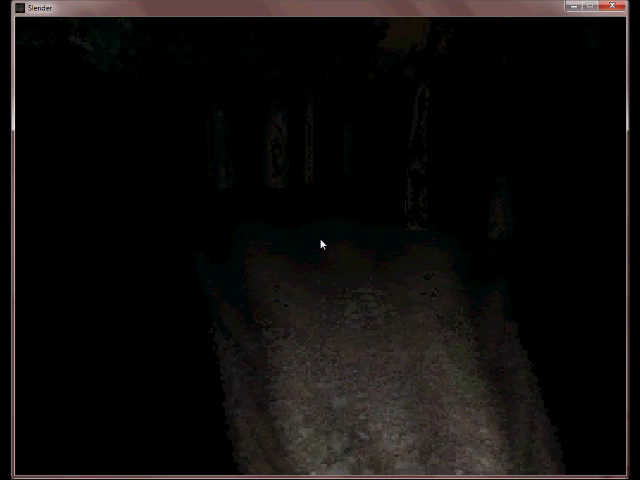
pyautogui.press('w')
pyautogui.press('w')
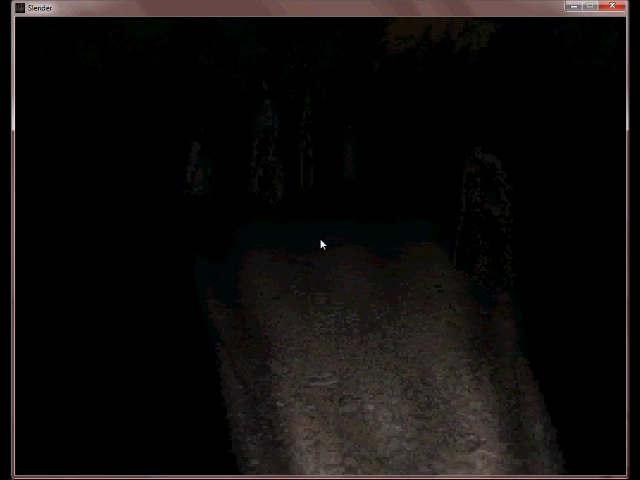
pyautogui.press('w')
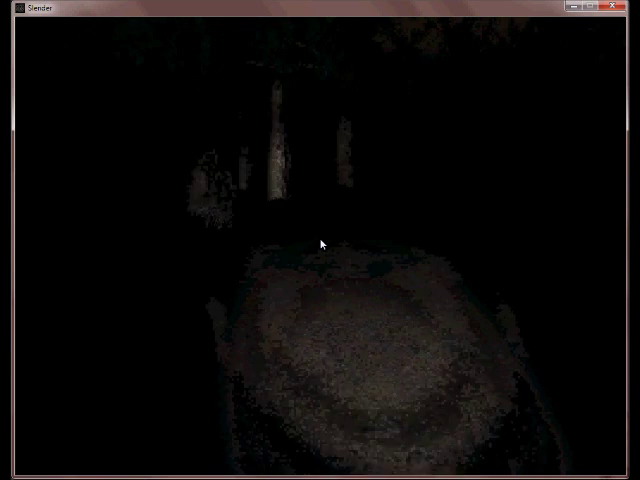
pyautogui.press('w')
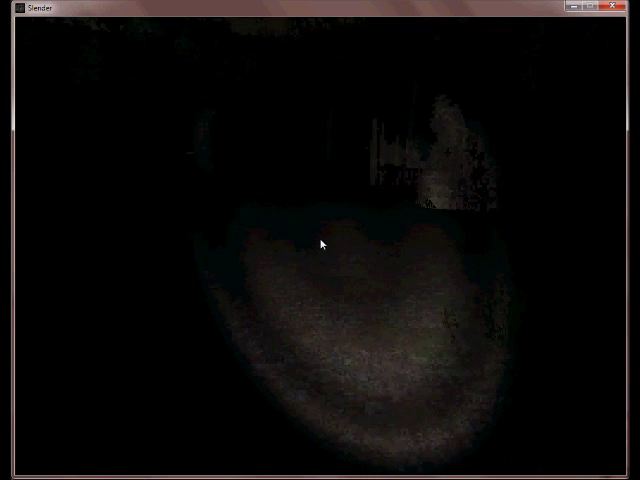
pyautogui.press('w')
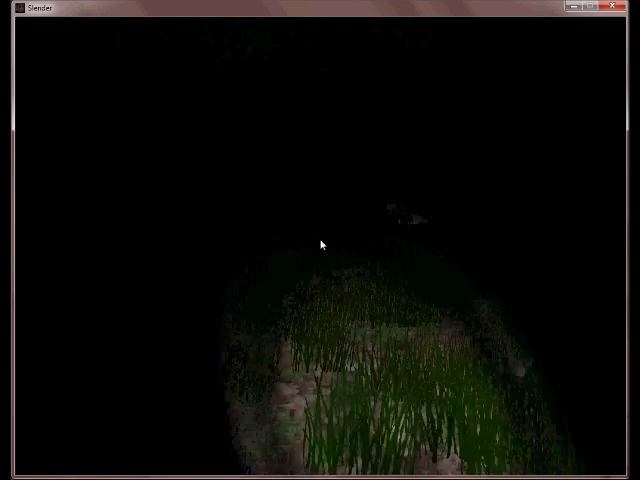
pyautogui.press('w')
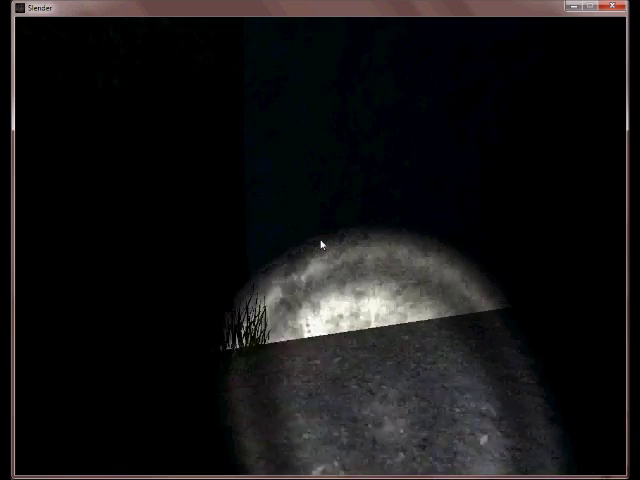
pyautogui.press('w')
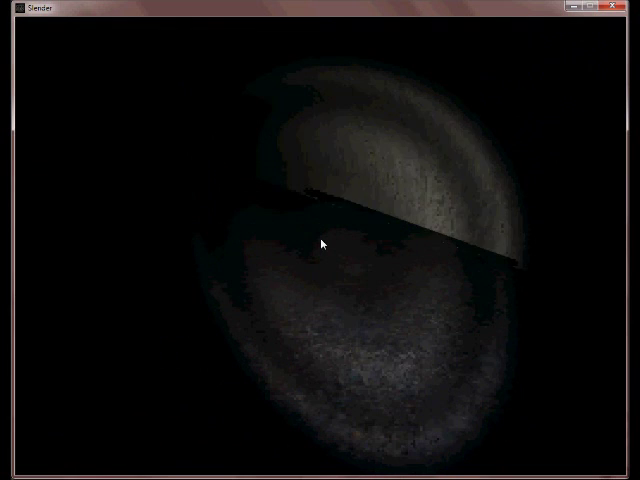
pyautogui.press('w')
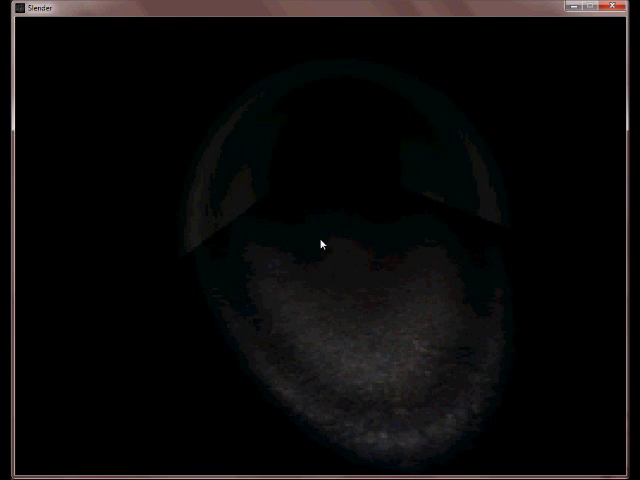